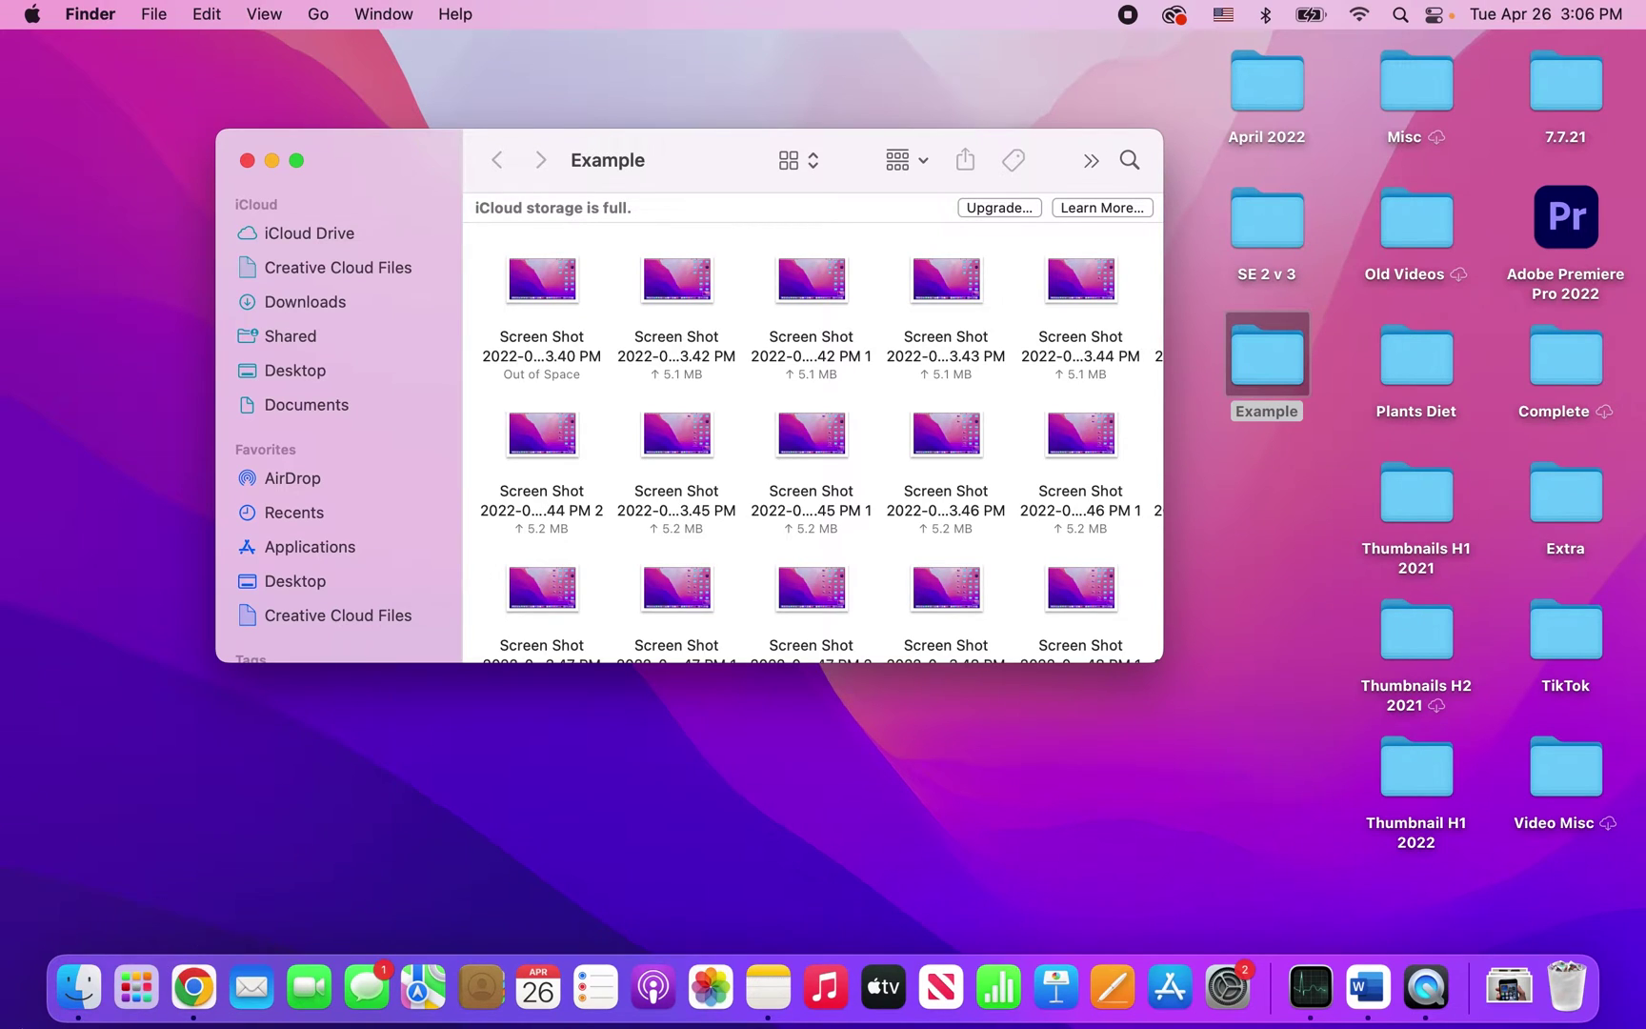
left_click(300, 159)
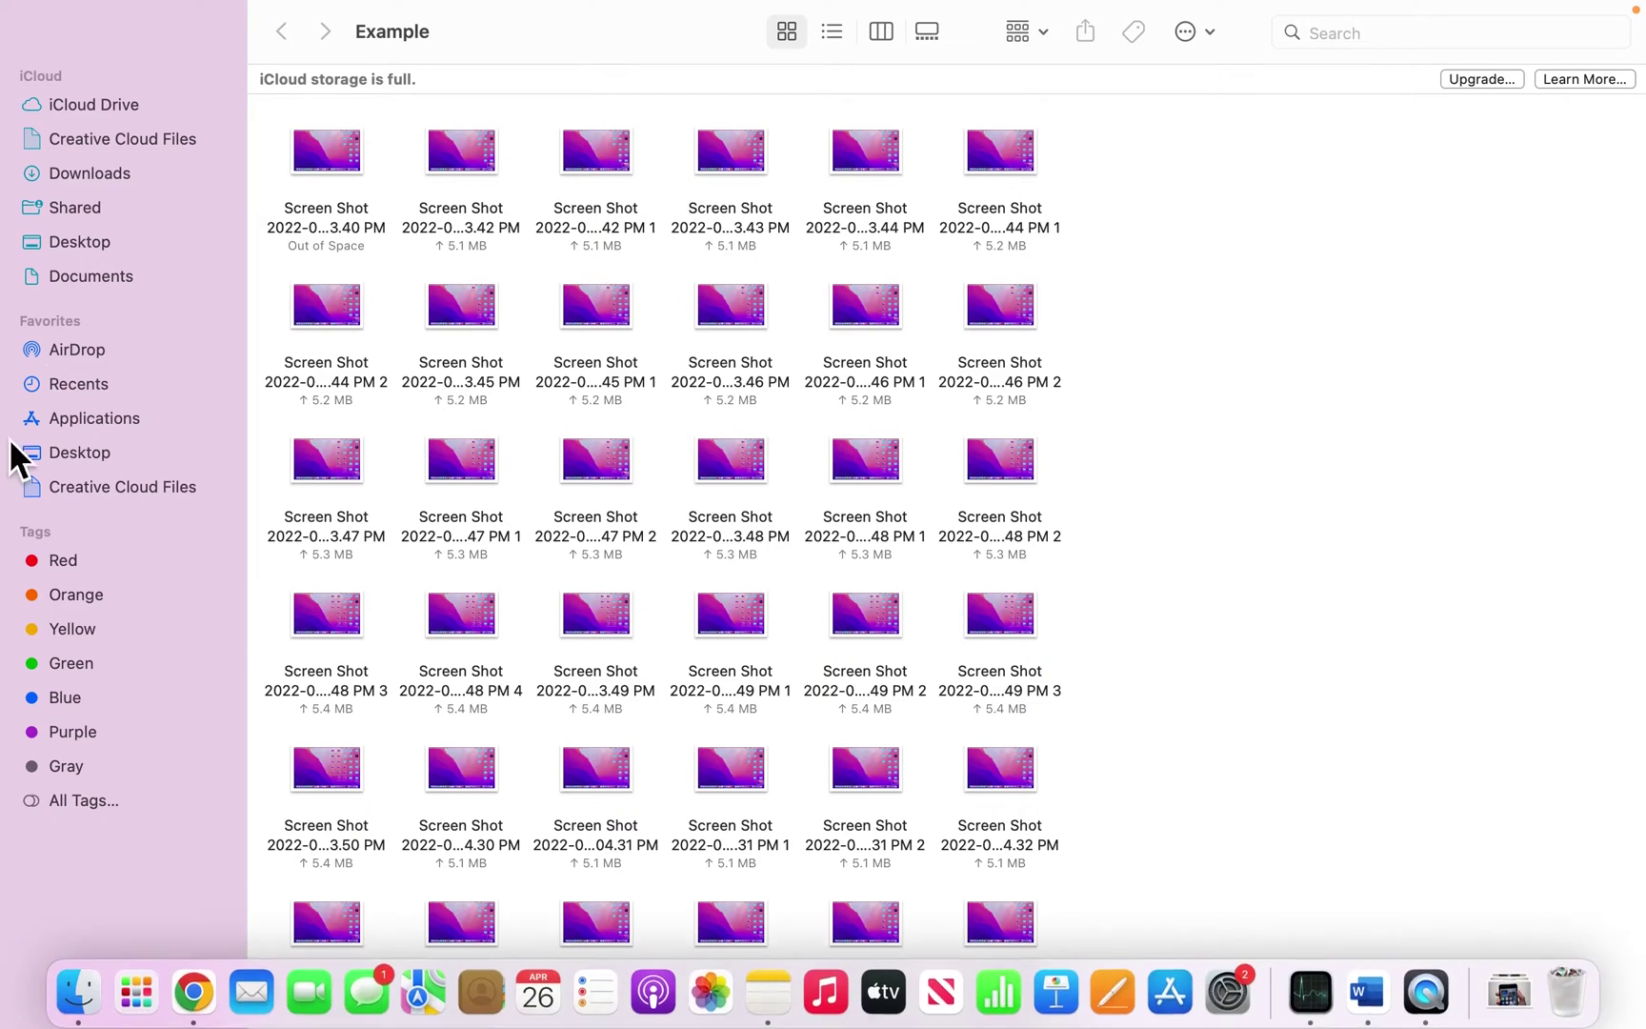
mouse_move(295, 160)
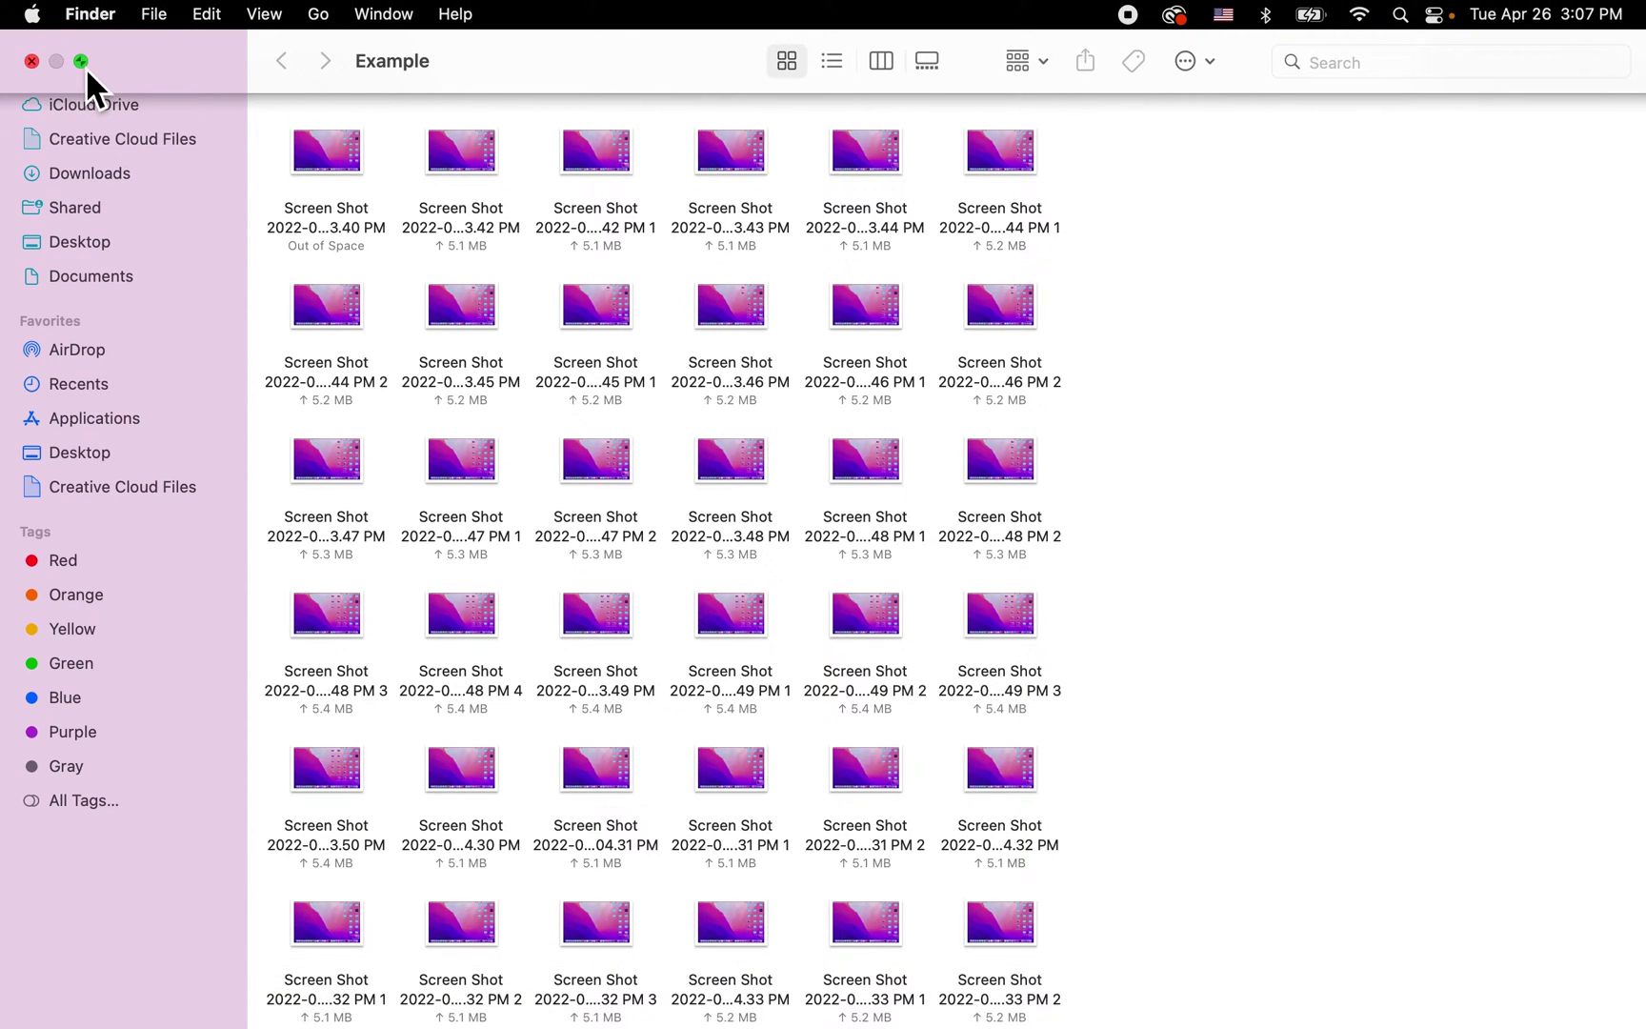
mouse_move(80, 61)
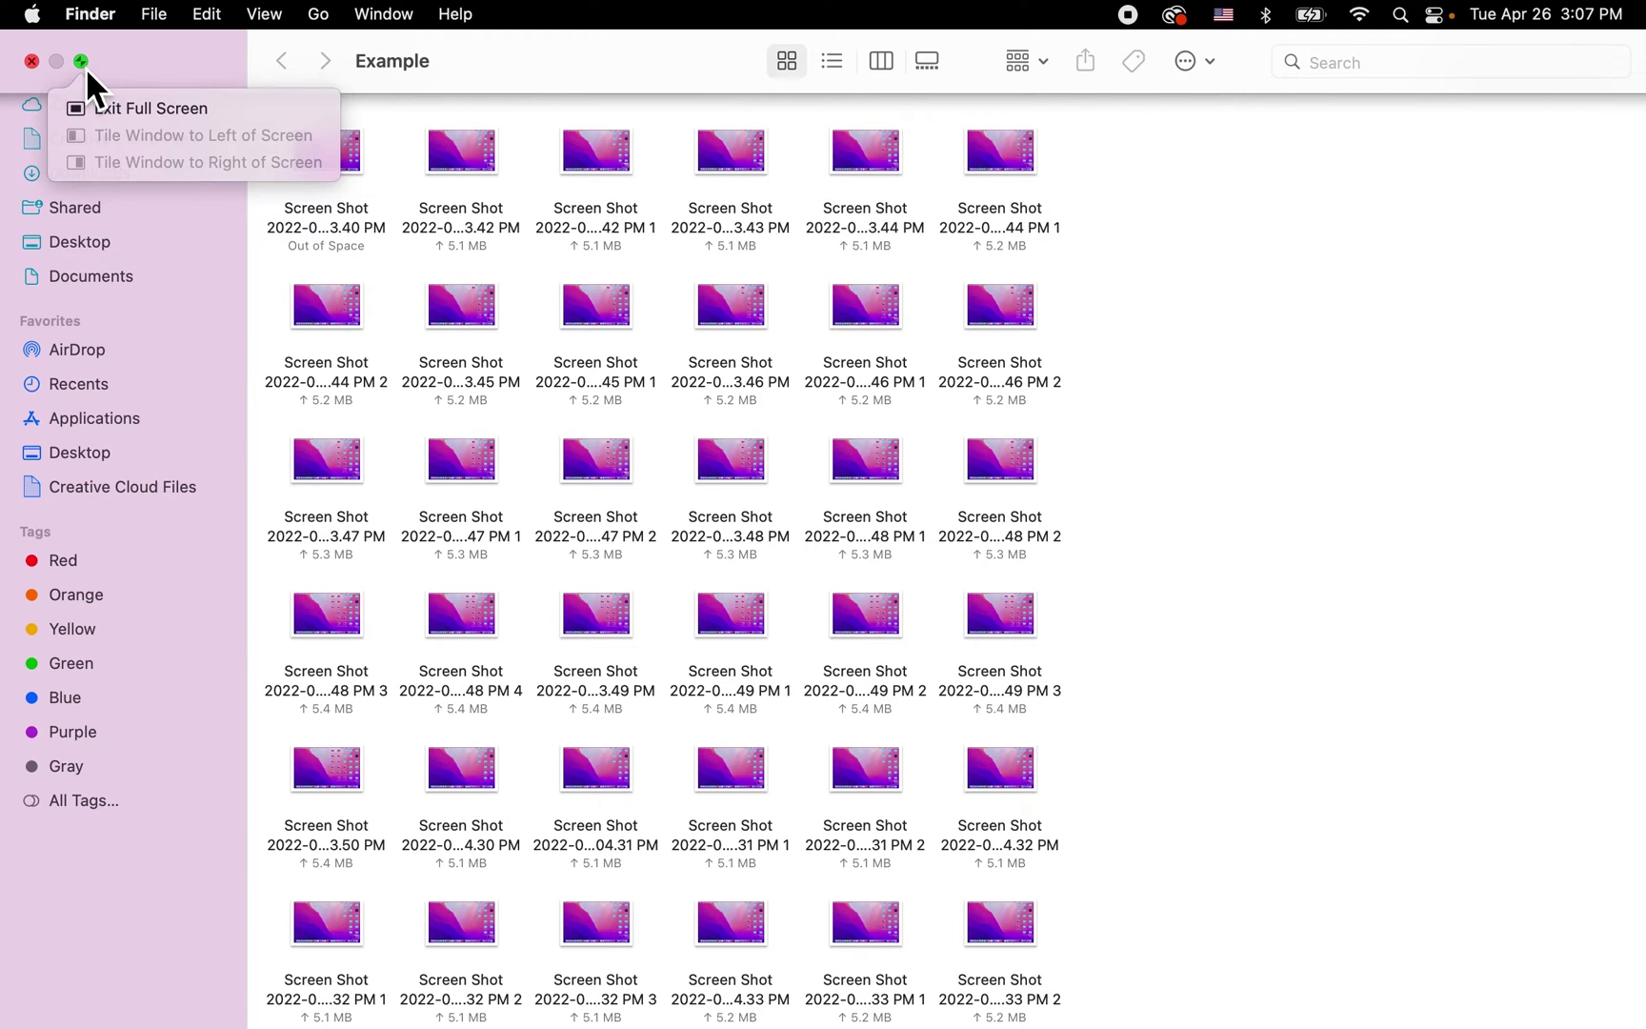
left_click(81, 61)
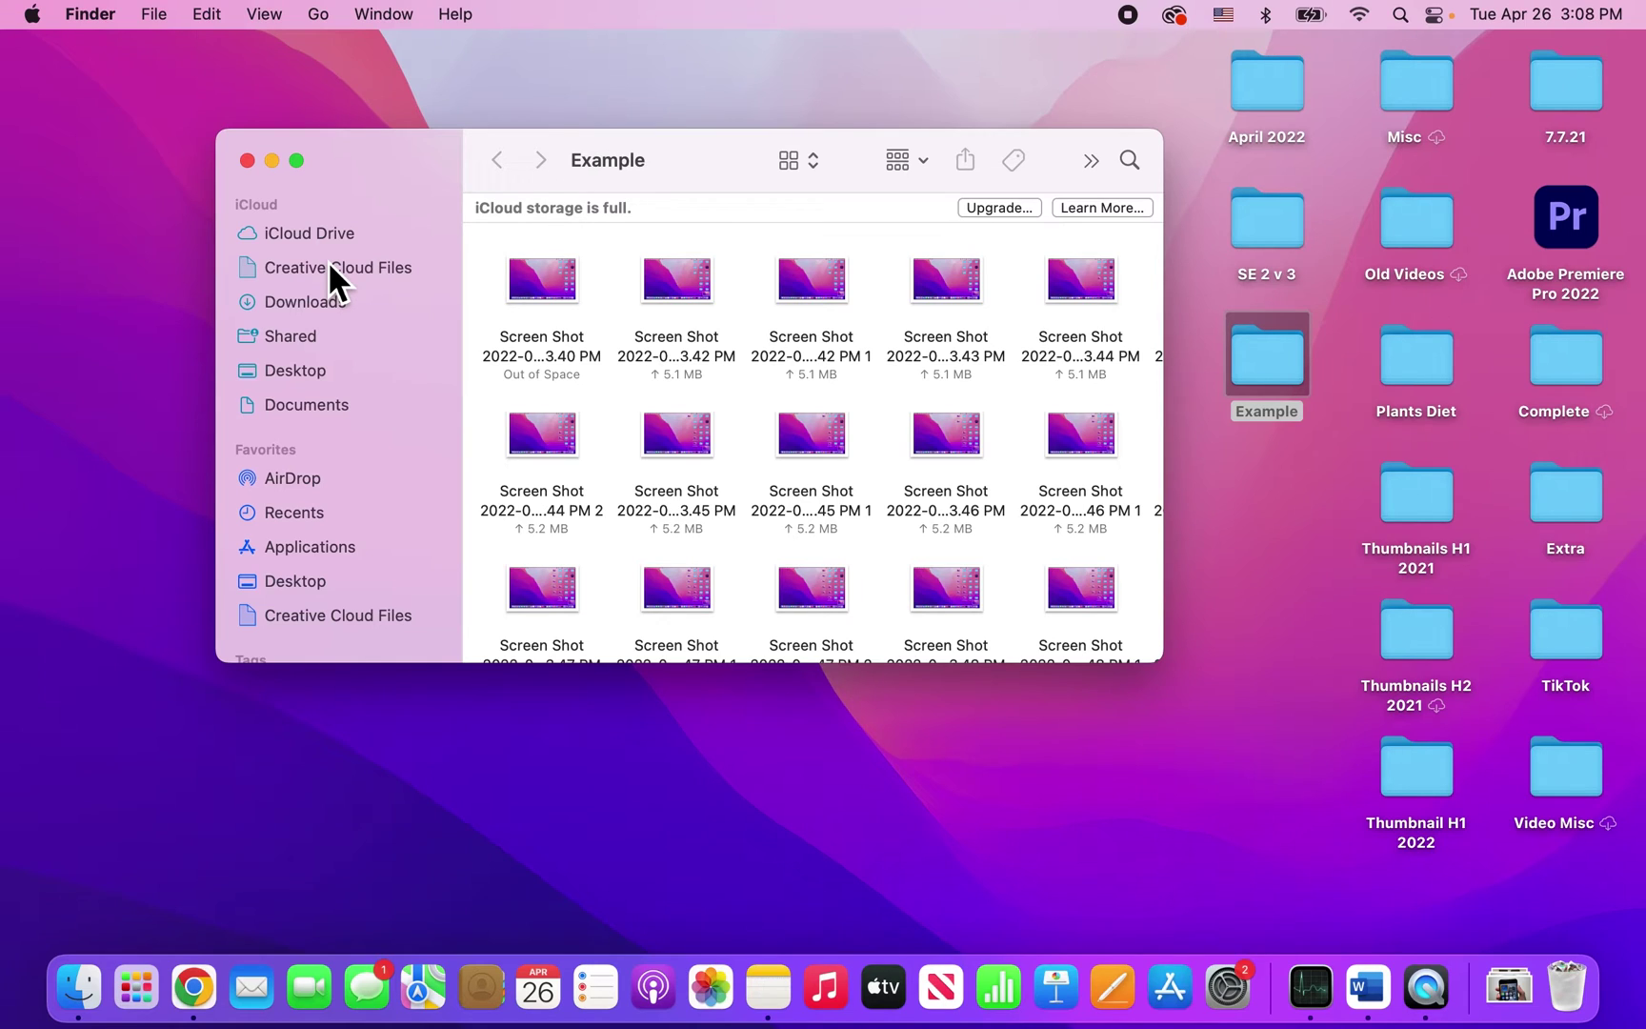
- Option-click the green button to zoom the Example window to fit its contents
key("alt+super+p")
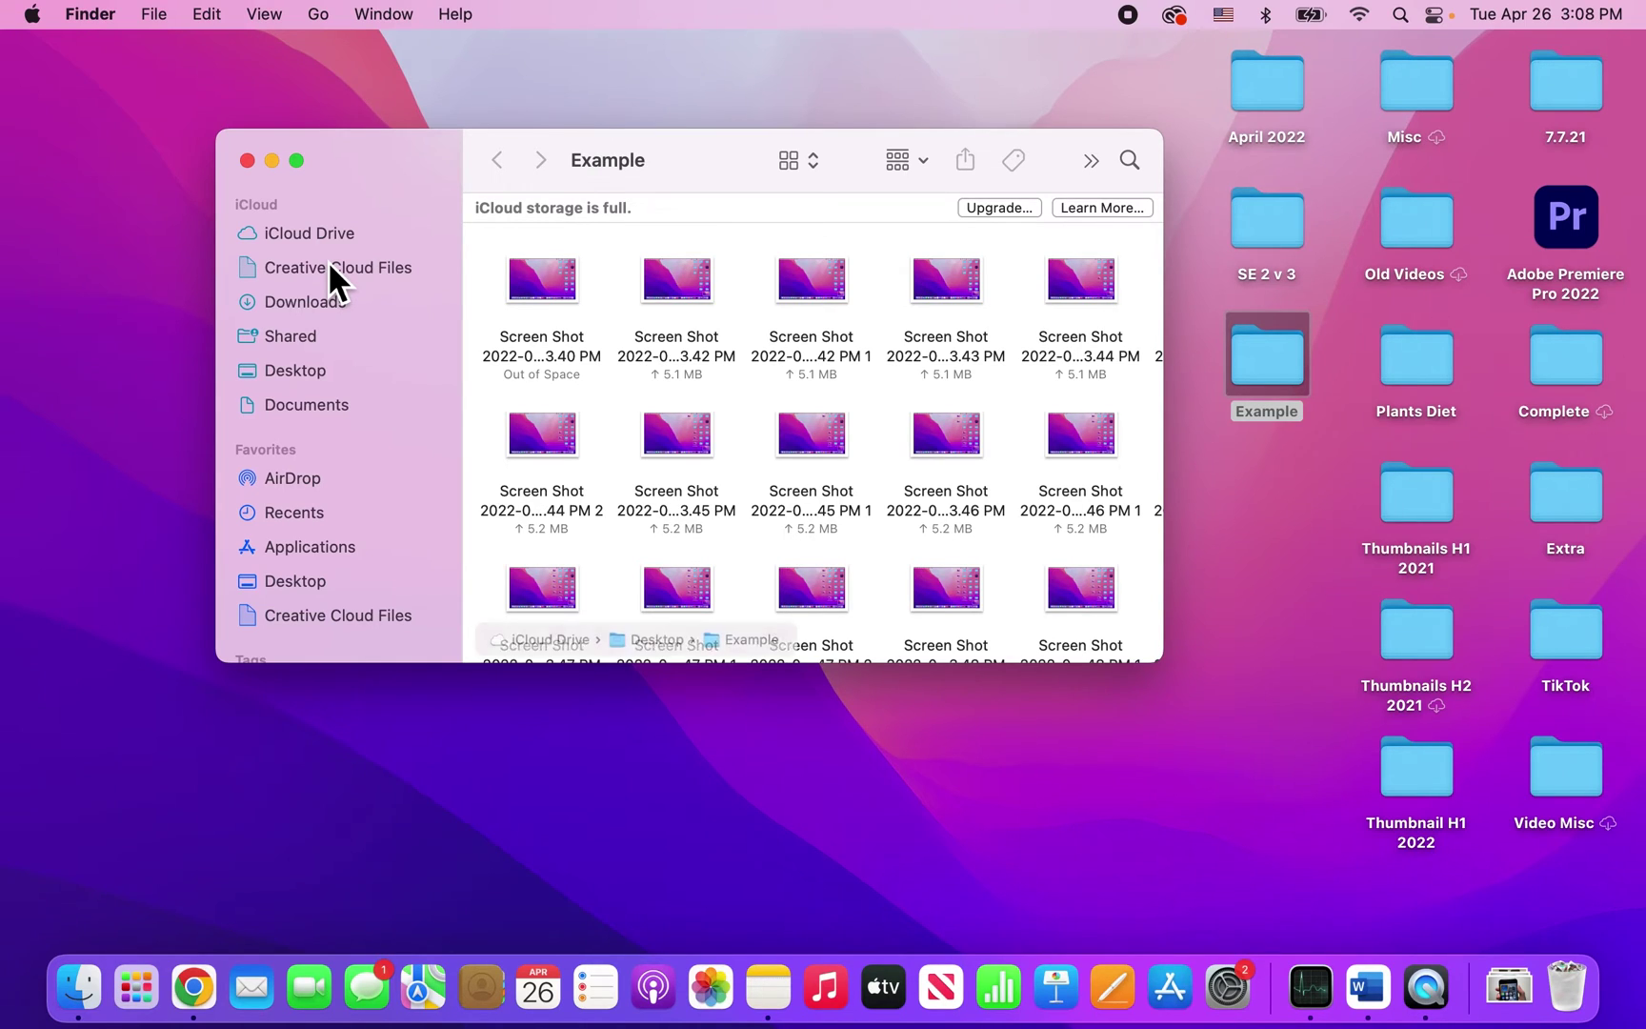
left_click(298, 160, "alt")
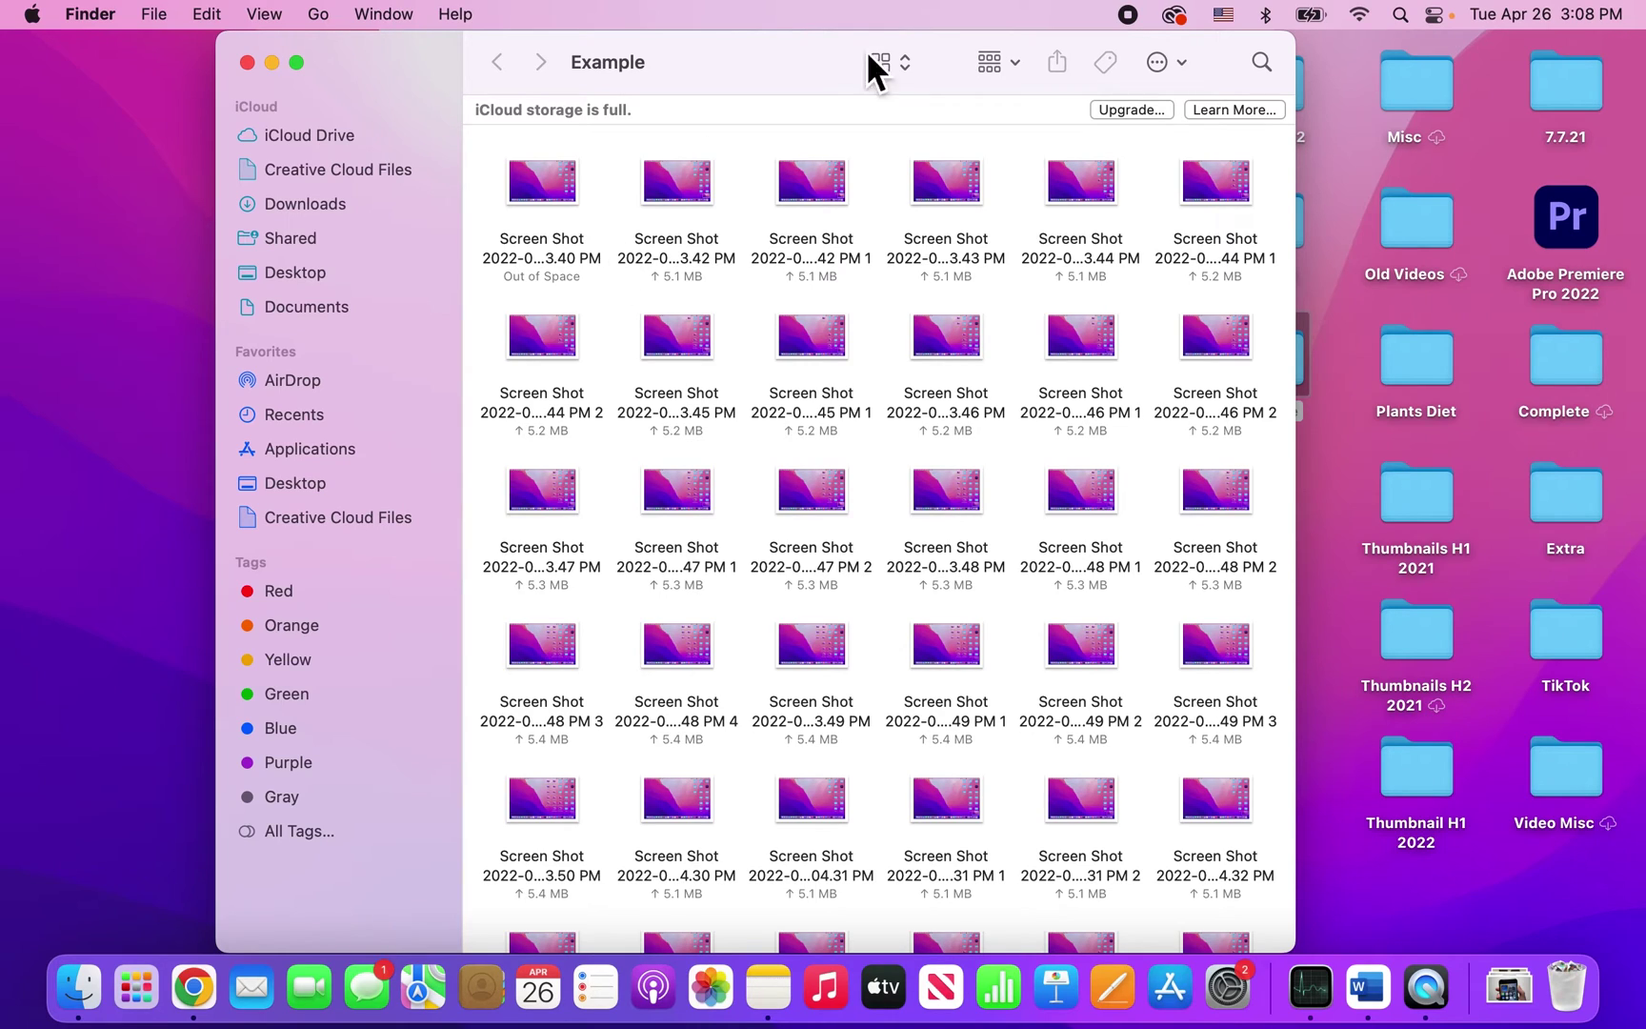
- Un-zoom the Example window, then drag its corner up-left to show about five columns
left_click(298, 63, "alt")
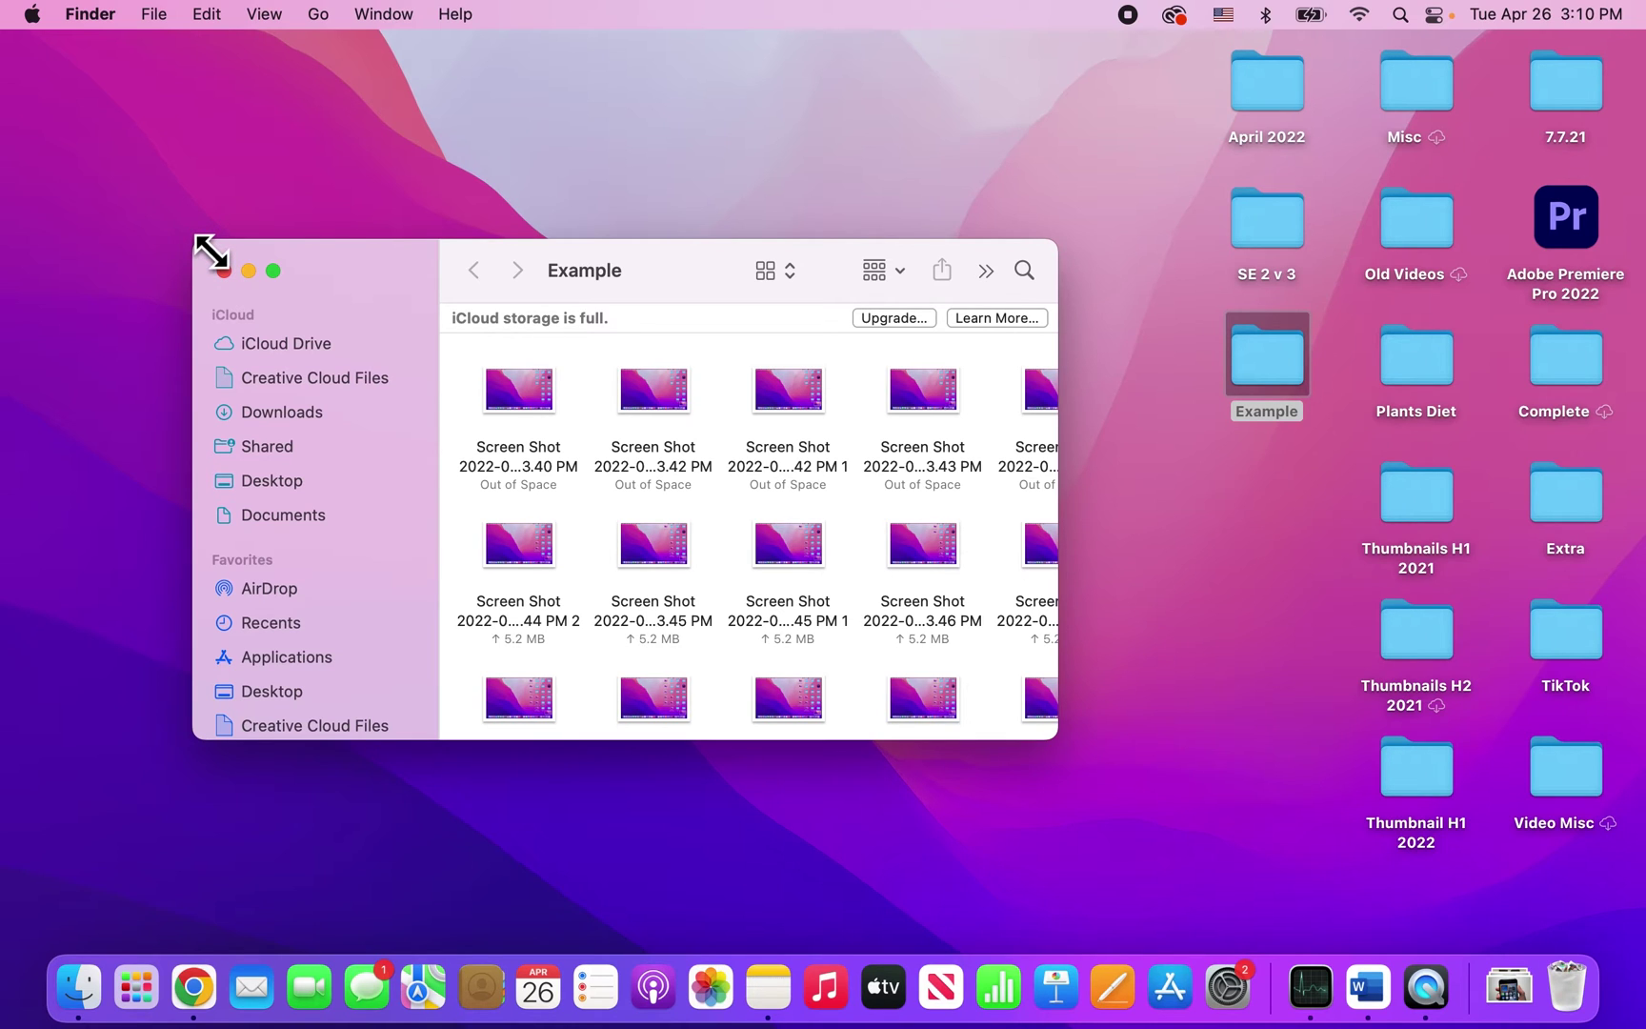
mouse_move(207, 244)
left_mouse_down()
mouse_move(122, 150)
mouse_move(228, 244)
left_mouse_up()
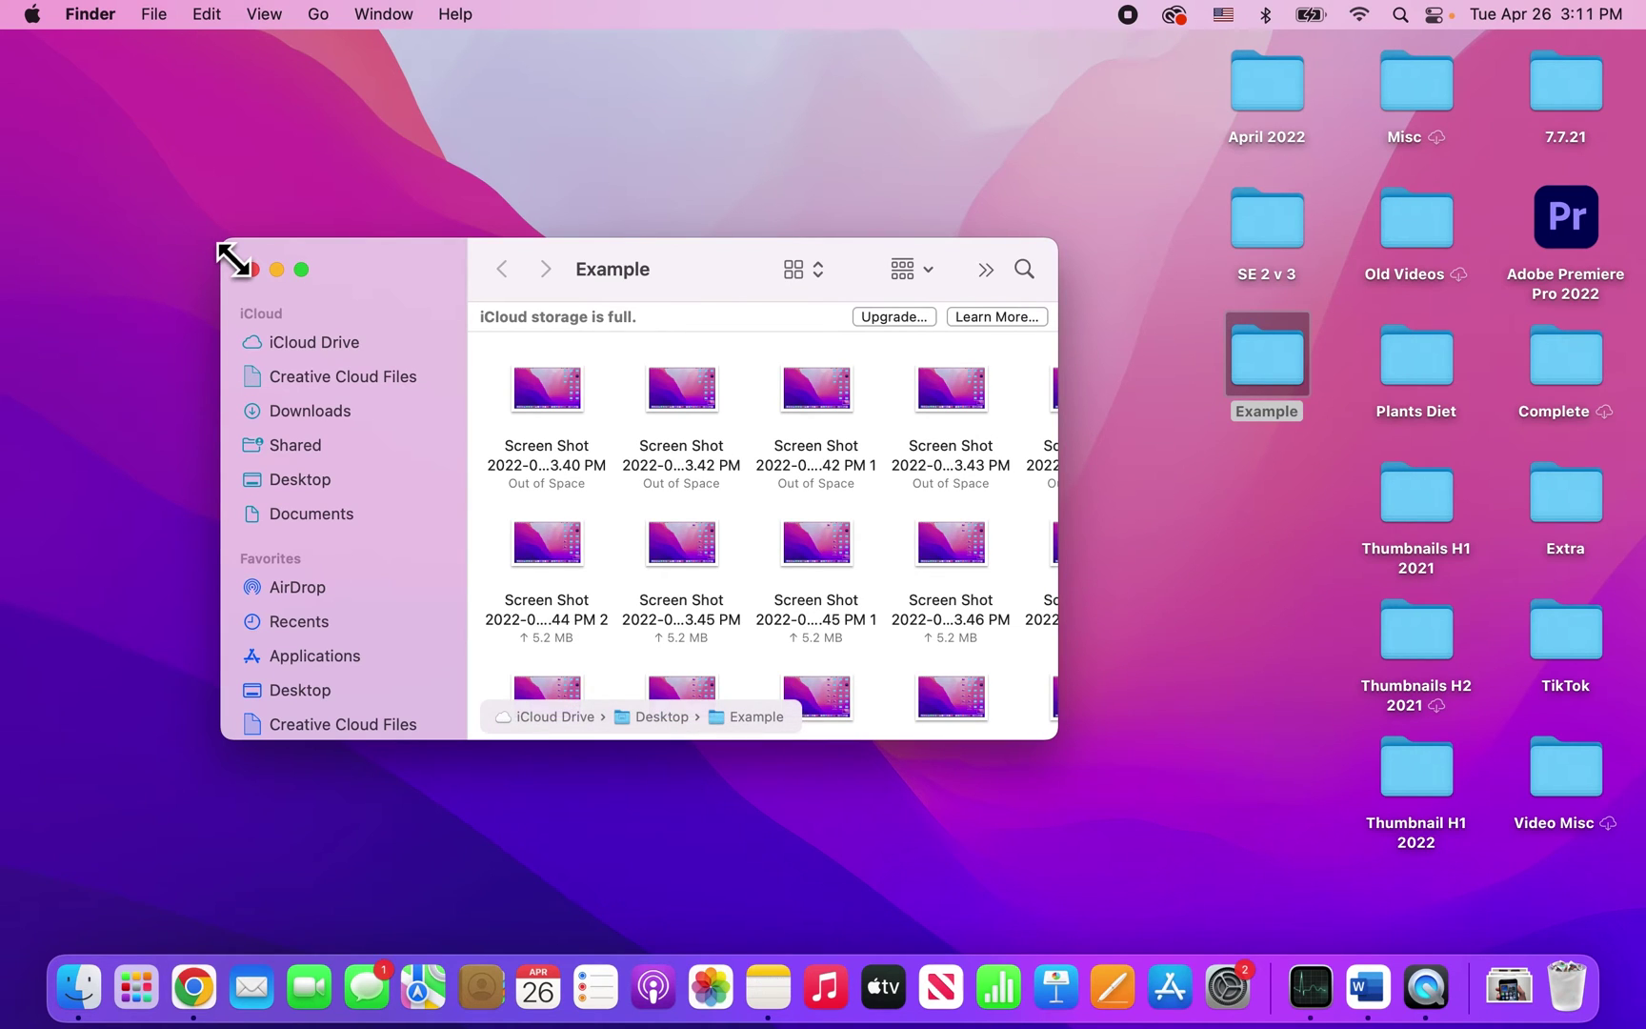
mouse_move(222, 244)
left_mouse_down()
mouse_move(84, 132)
mouse_move(338, 202)
mouse_move(180, 106)
mouse_move(222, 151)
mouse_move(211, 160)
left_mouse_up()
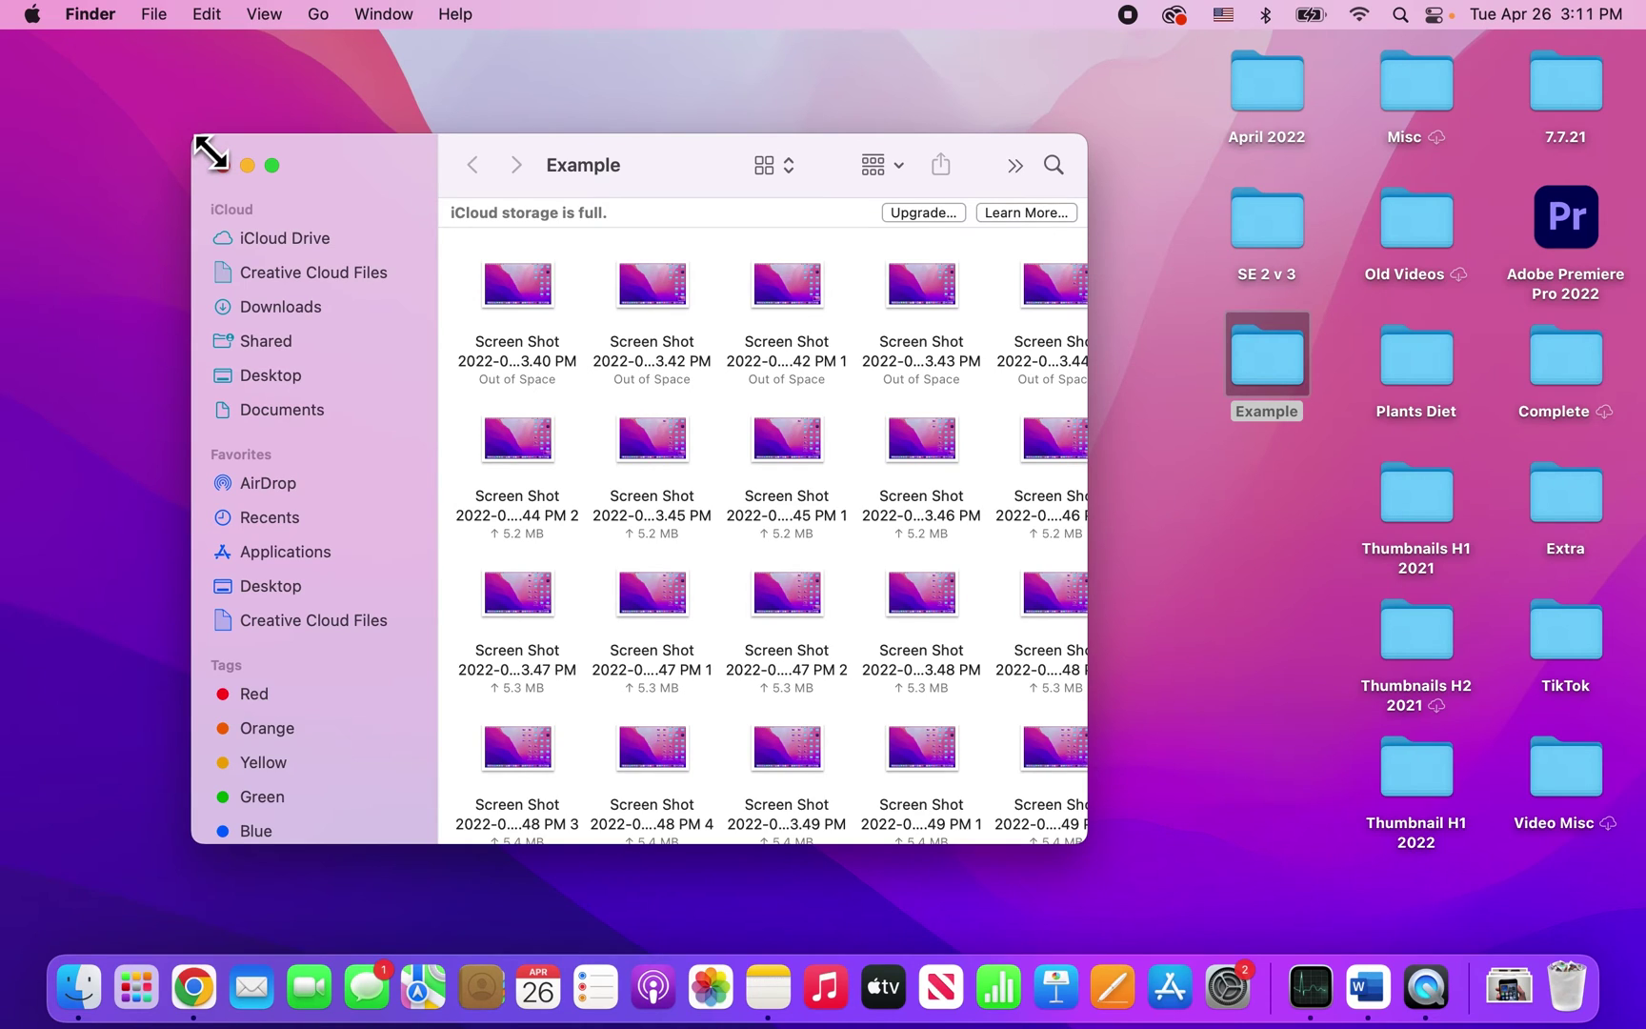
- Option-double-click the top-left corner so the Example window fills the desktop
key("alt+super+p")
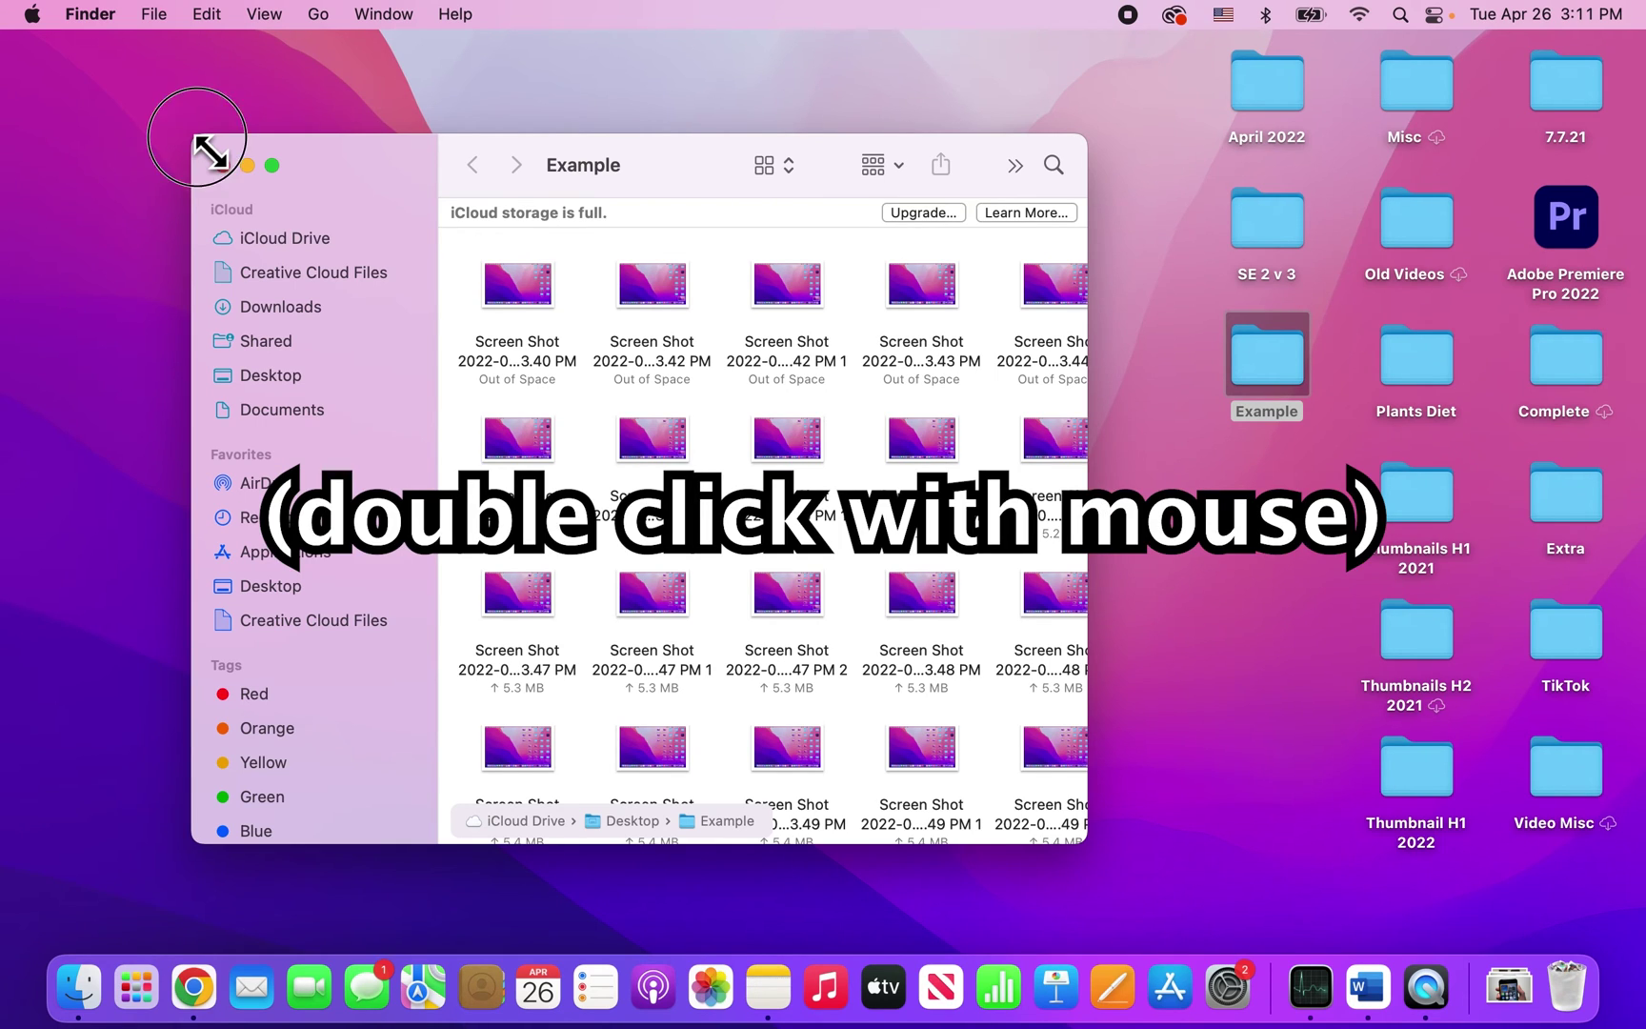
double_click(204, 144)
key("alt+super+p")
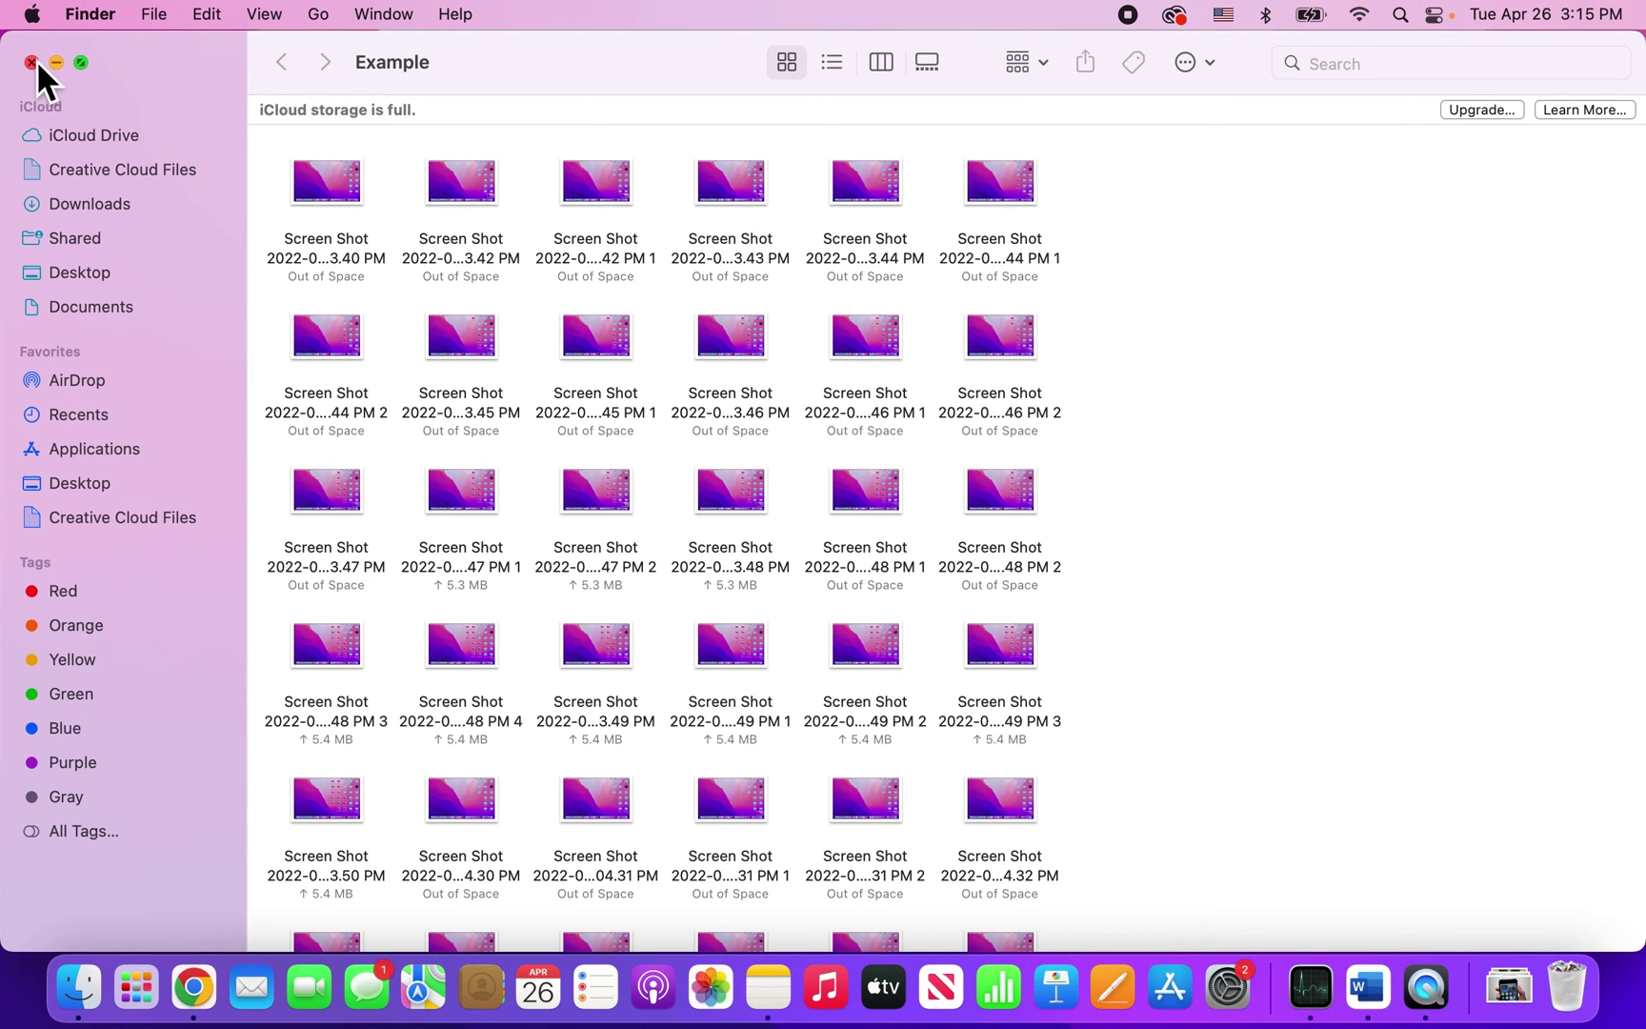
- Close and reopen the Example folder to confirm the full-desktop size persists, then close it
left_click(82, 62)
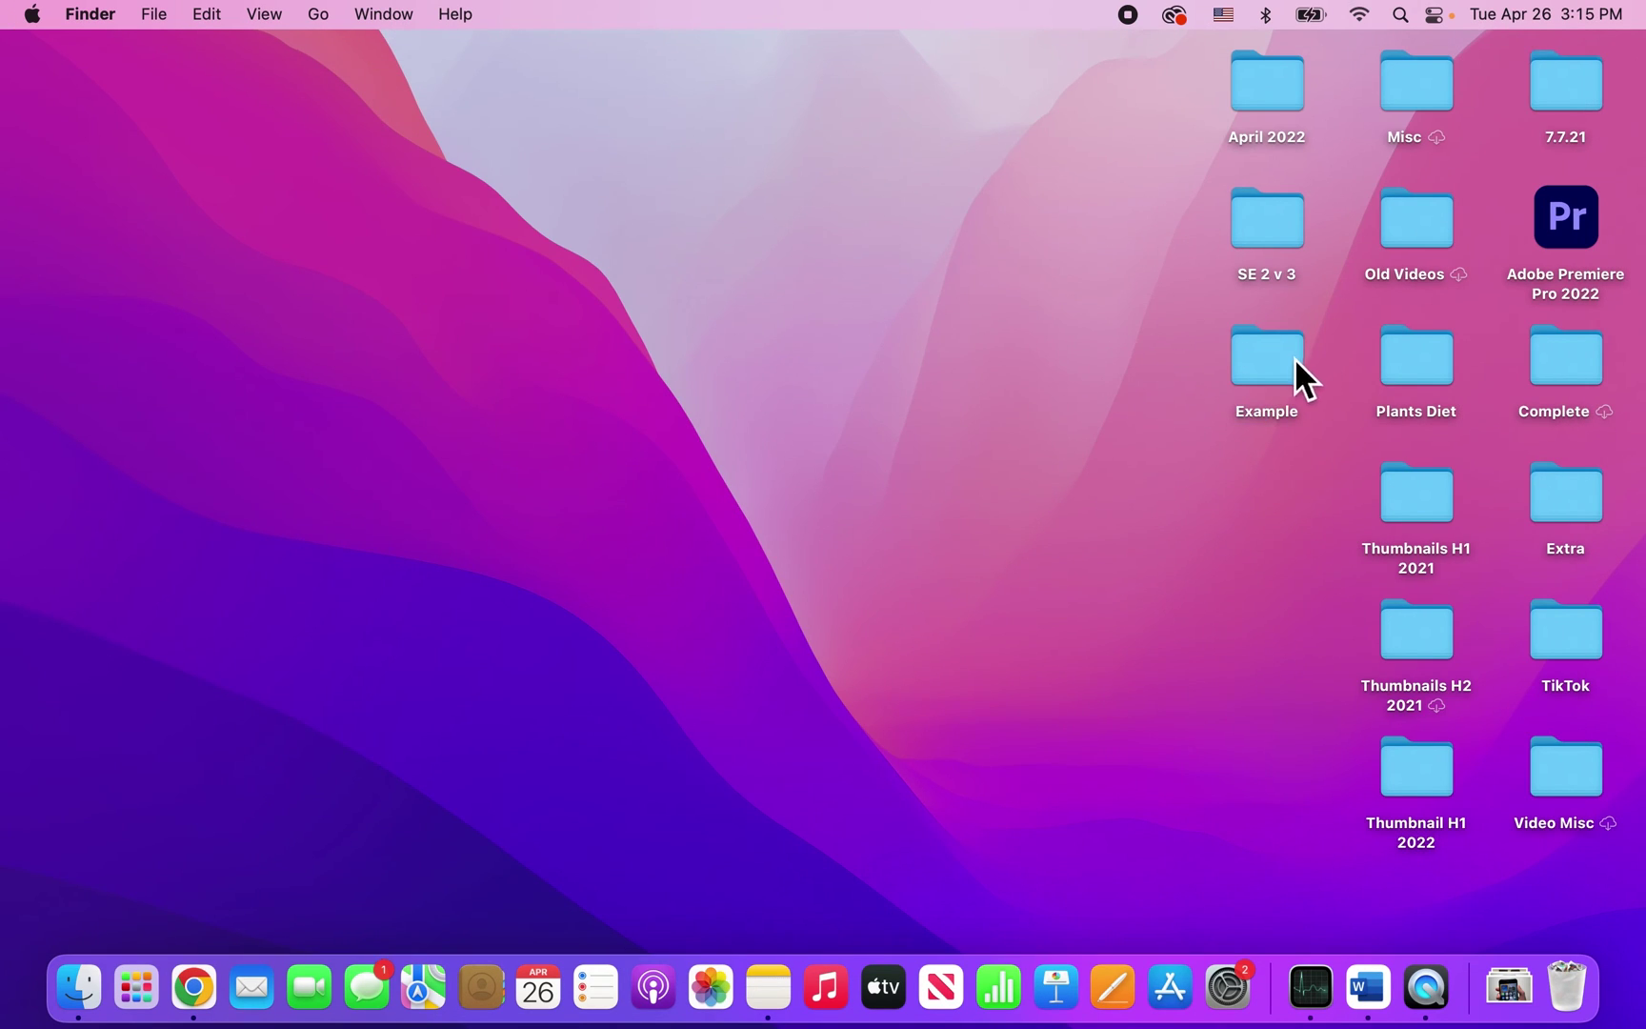
double_click(1262, 357)
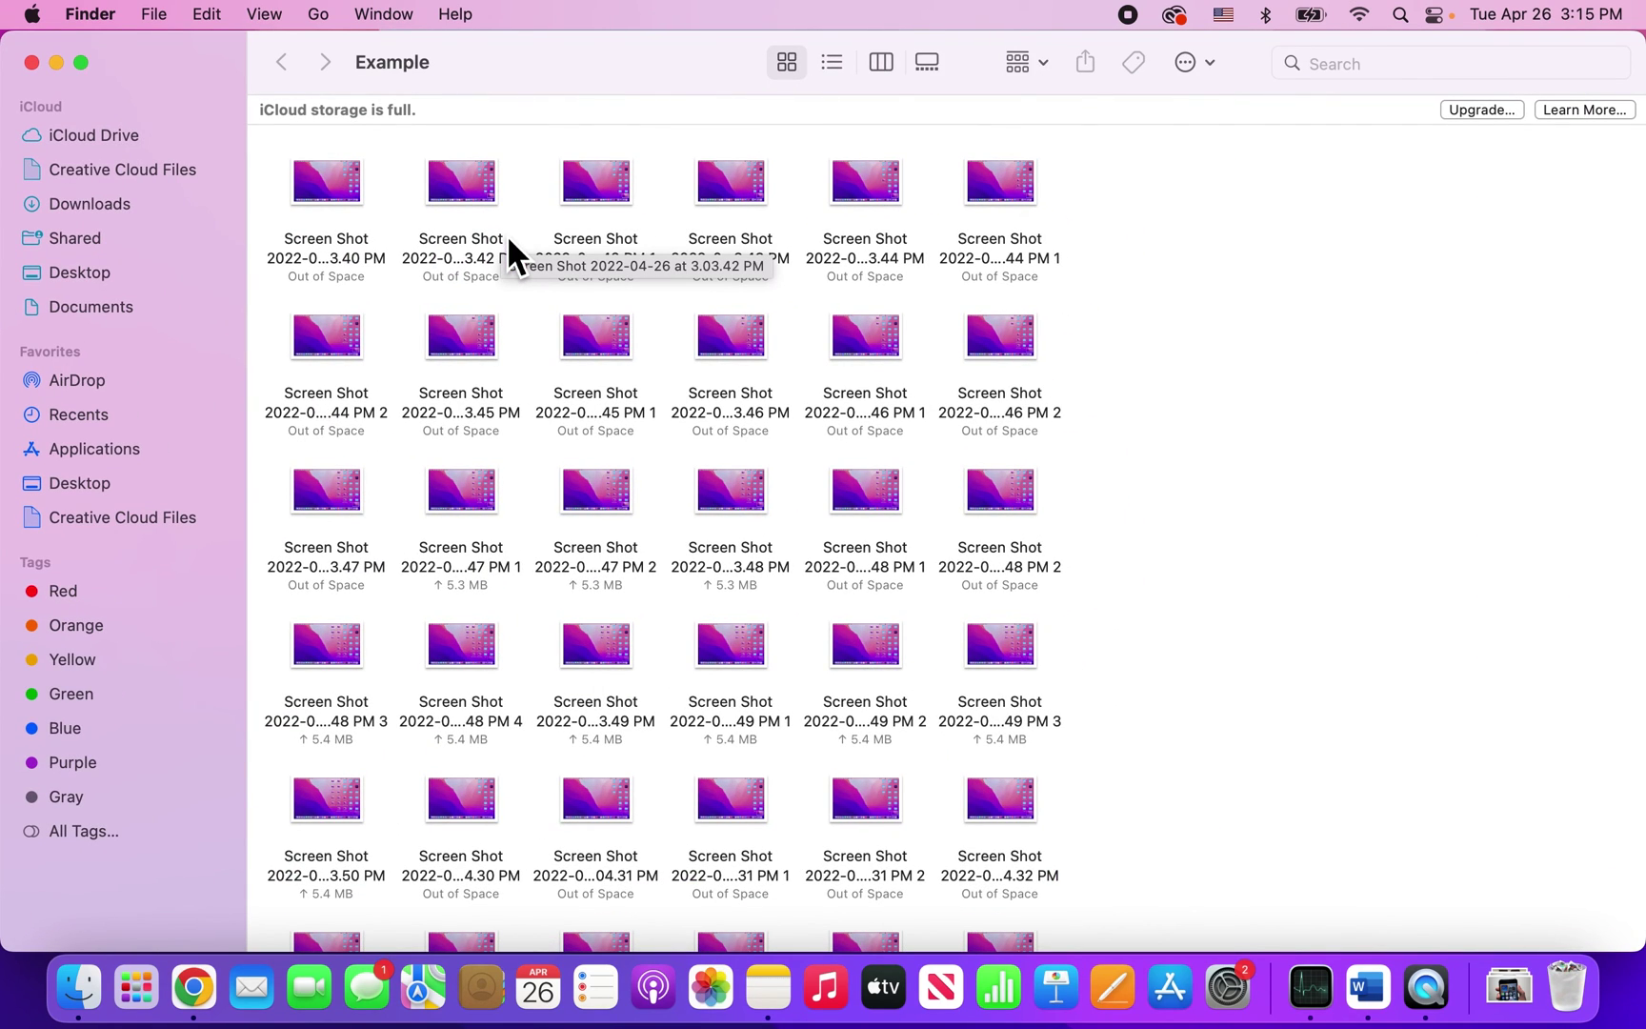
left_click(81, 62)
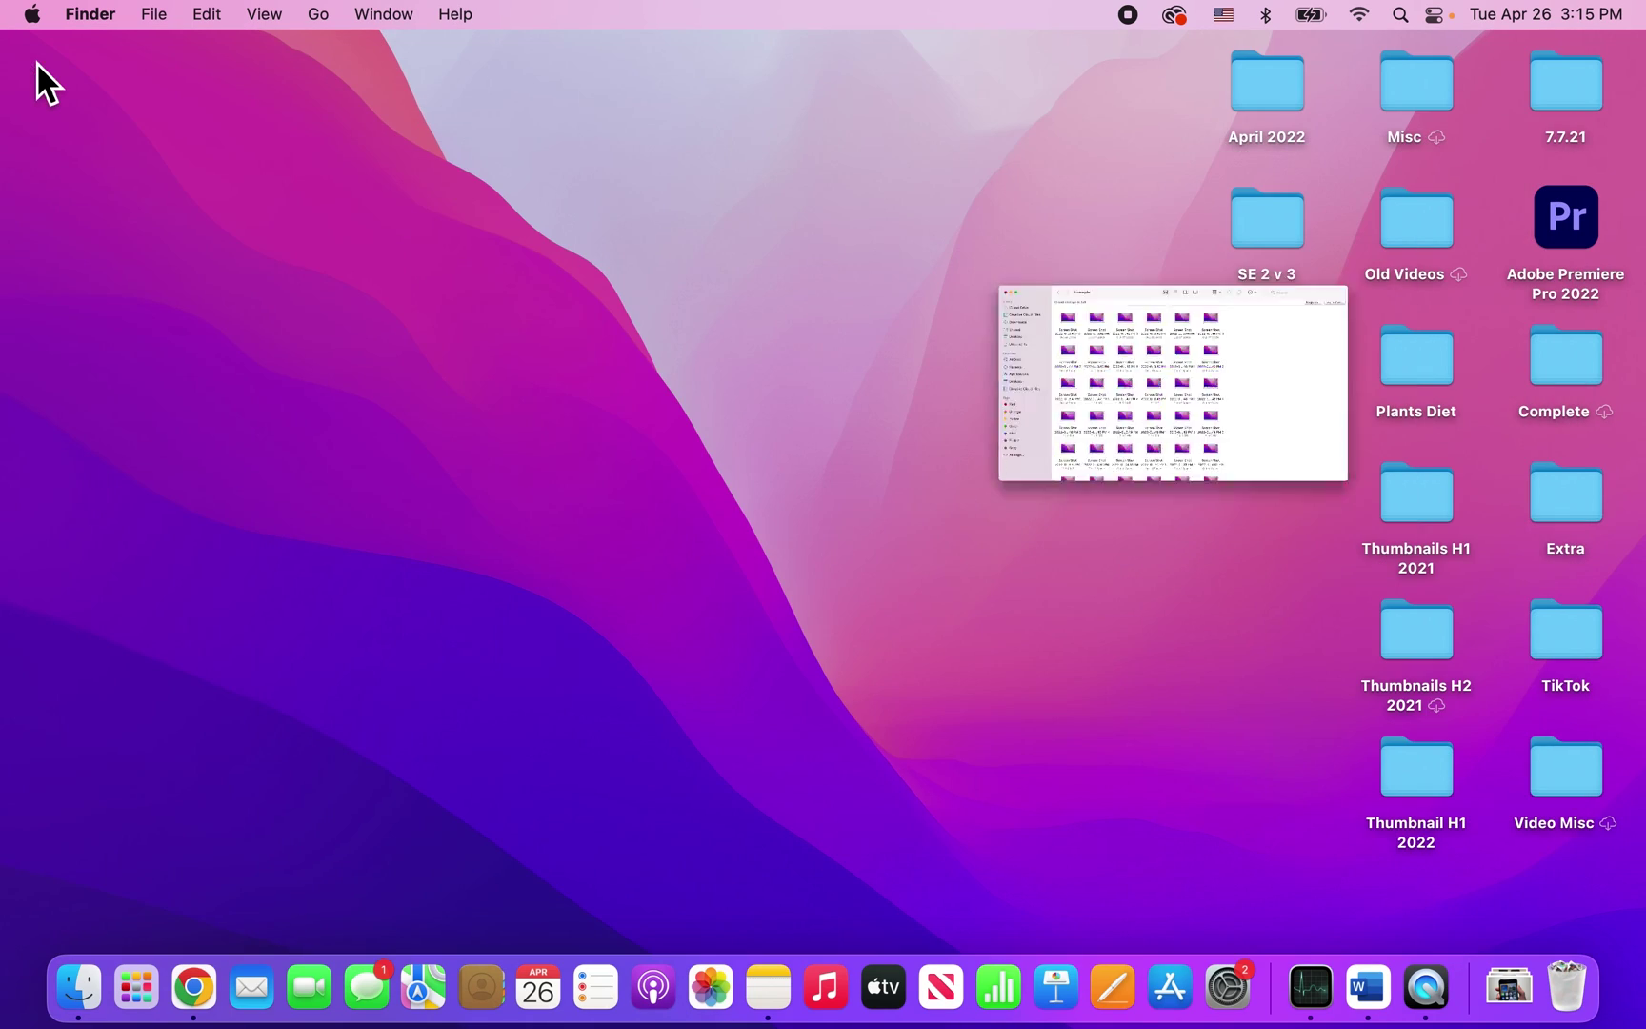